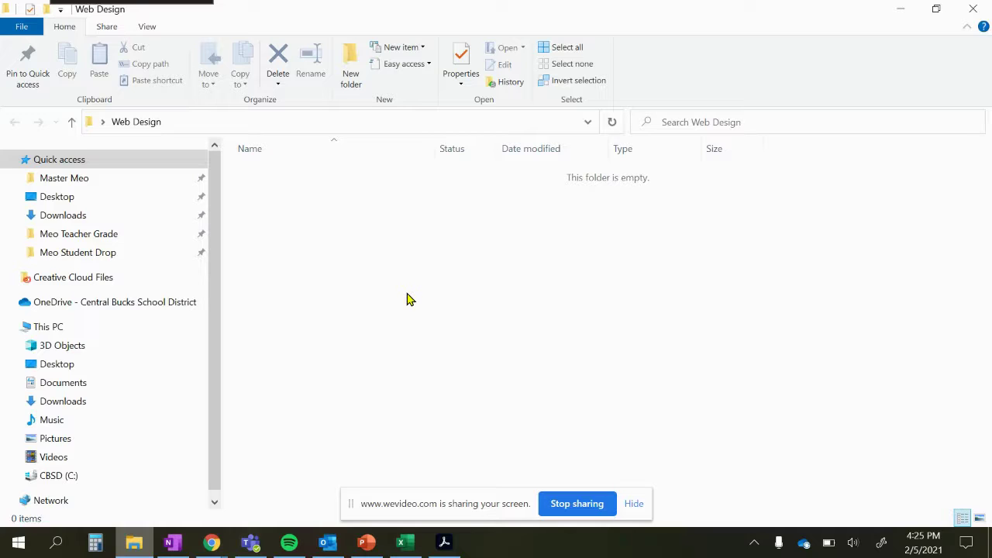
{"action": "left_click", "coordinate": [19, 545]}
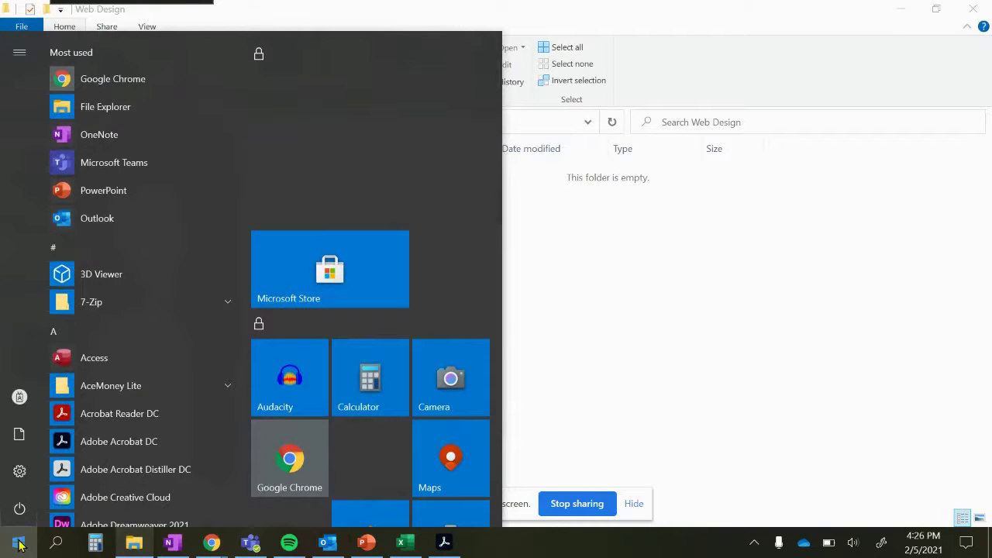
{"action": "mouse_move", "coordinate": [21, 439]}
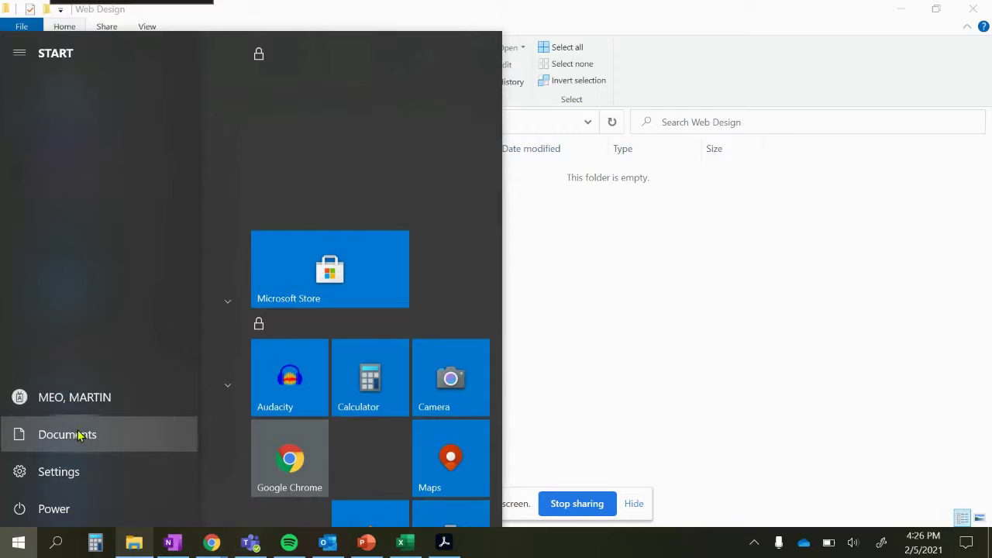
{"action": "left_click", "coordinate": [707, 260]}
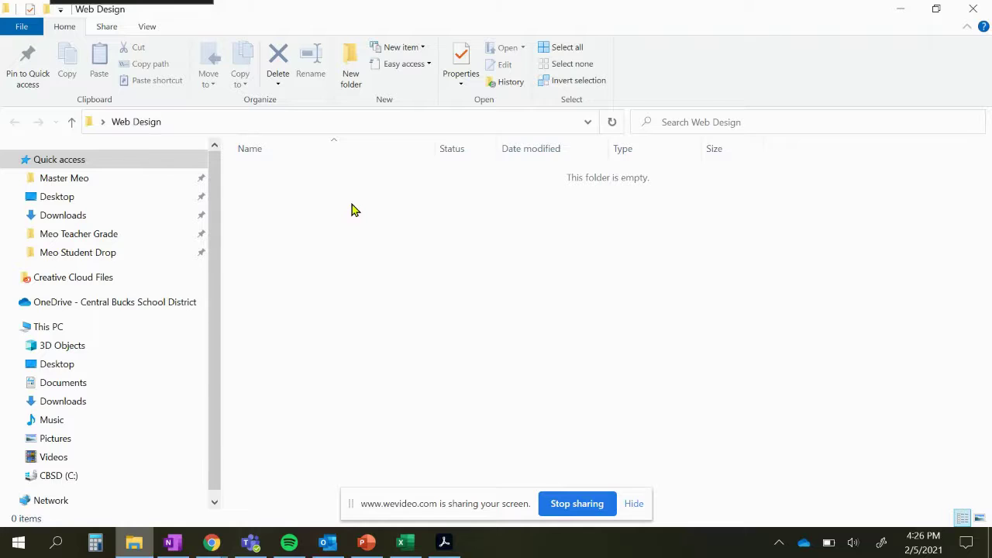
{"action": "left_click", "coordinate": [967, 27]}
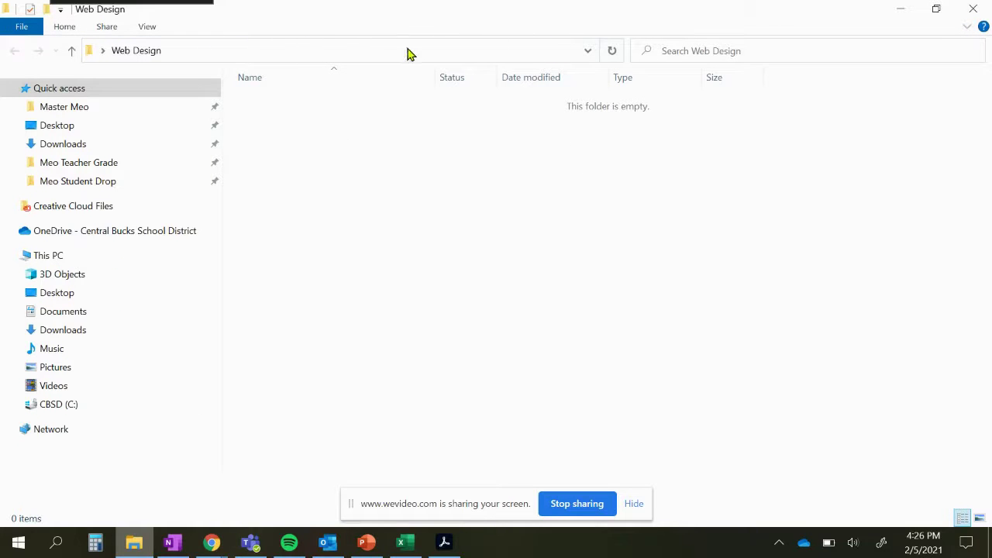
{"action": "left_click", "coordinate": [967, 29]}
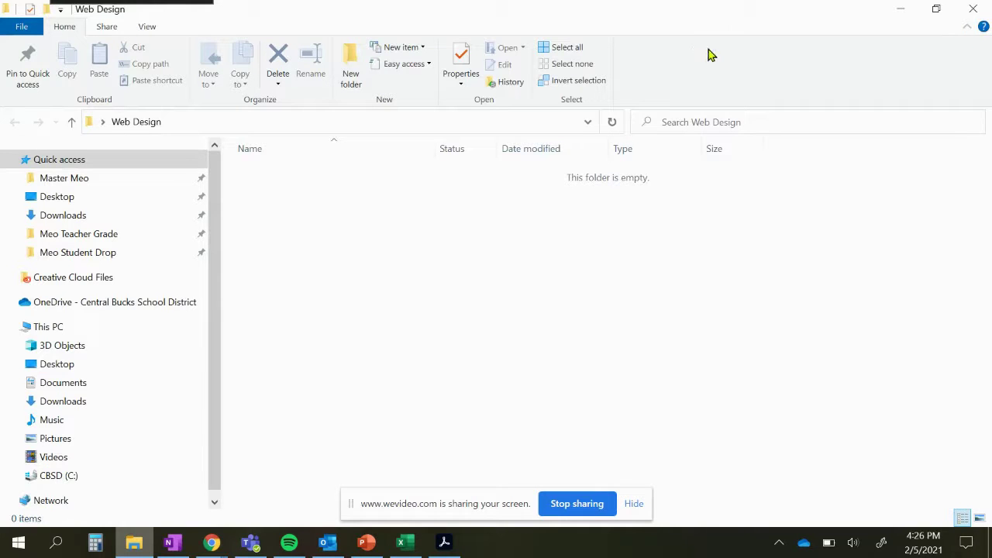
{"action": "left_click", "coordinate": [147, 28]}
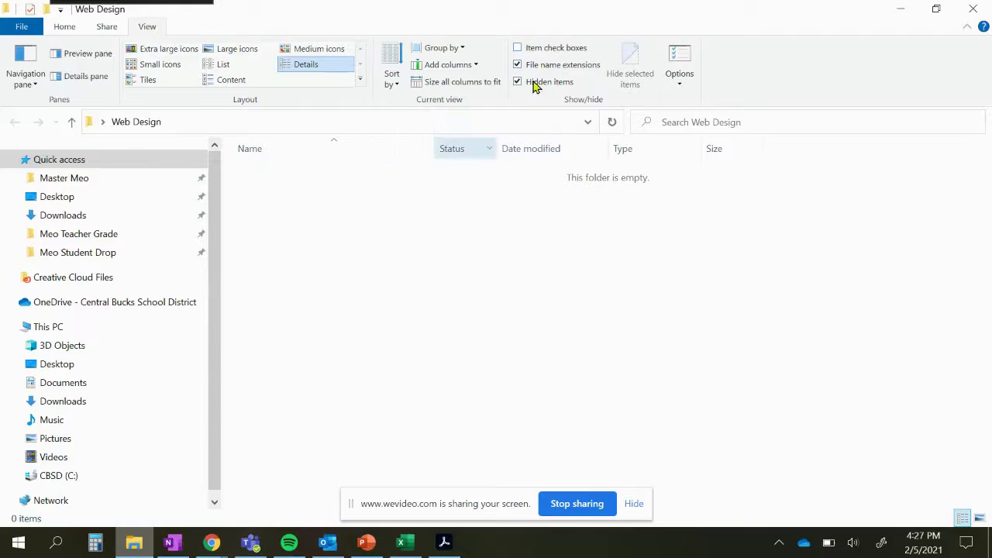
Create a folder named NEW WEBSITE PROJECT inside the Web Design folder.
{"action": "left_click", "coordinate": [66, 28]}
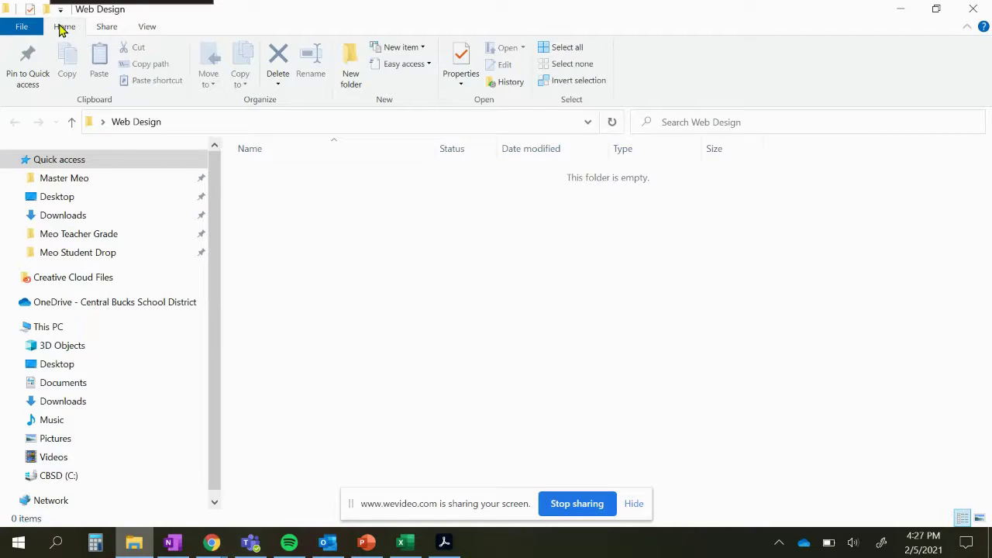
{"action": "left_click", "coordinate": [355, 69]}
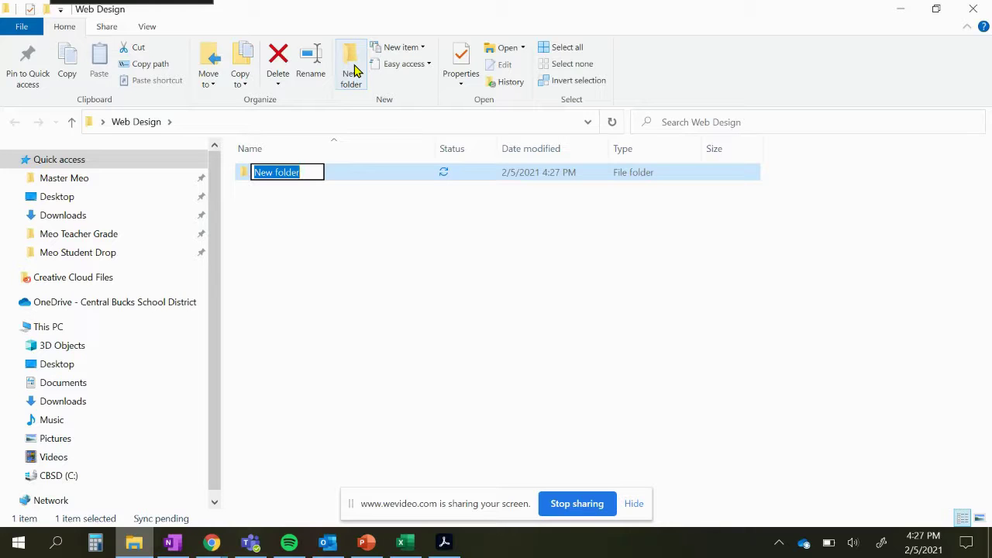
{"action": "type", "text": "N"}
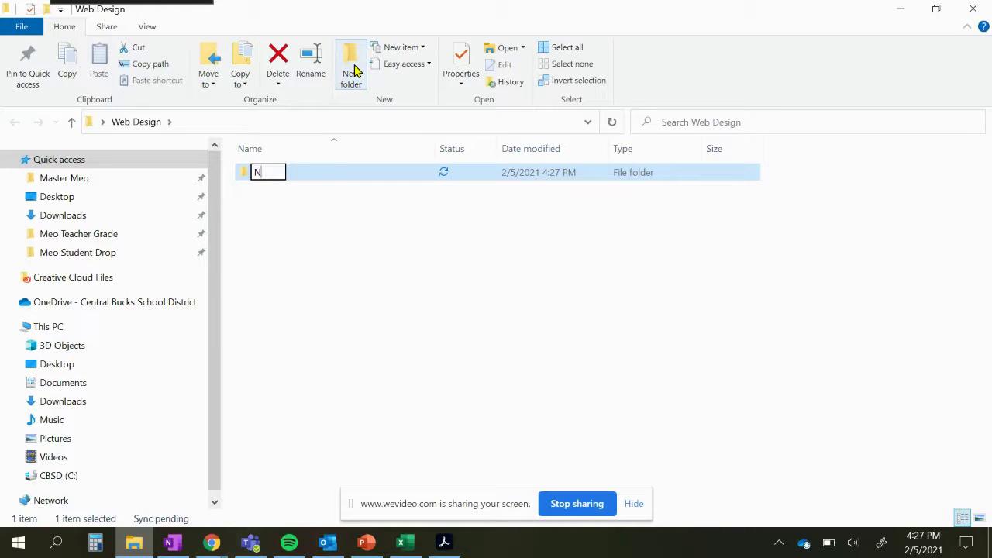
{"action": "type", "text": "EW WEBSITE"}
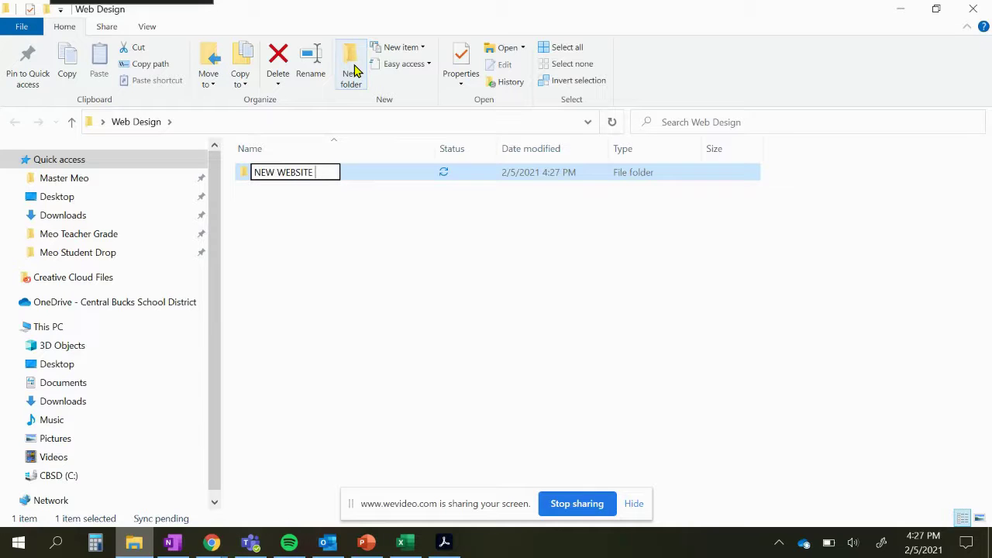
{"action": "type", "text": " PROJECT"}
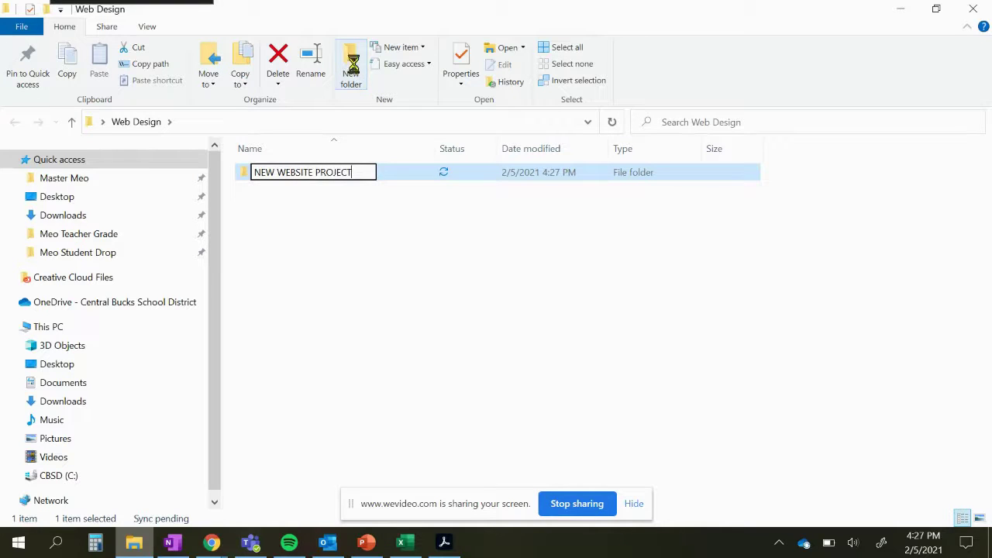
{"action": "key", "text": "Return"}
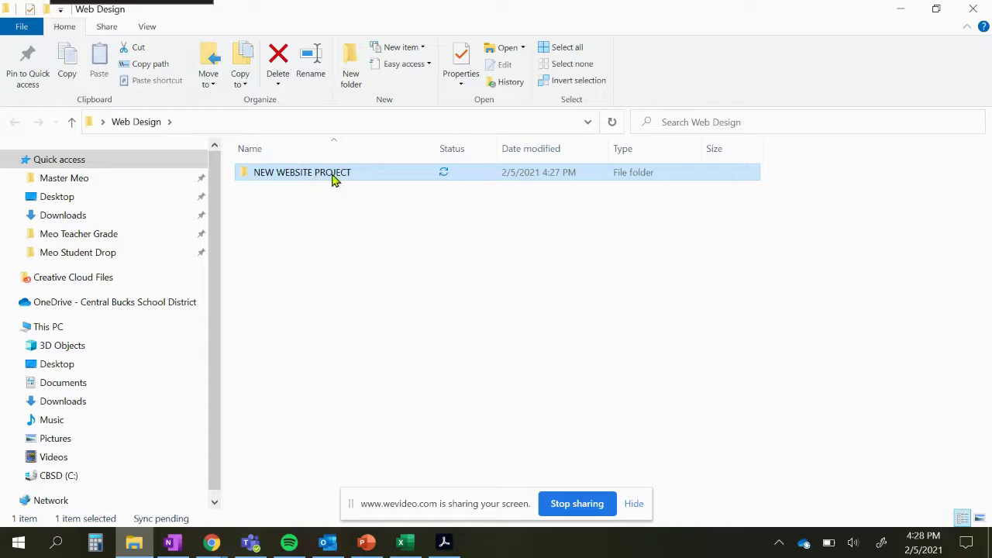
Open the NEW WEBSITE PROJECT folder and create a subfolder named documents in it.
{"action": "double_click", "coordinate": [301, 172]}
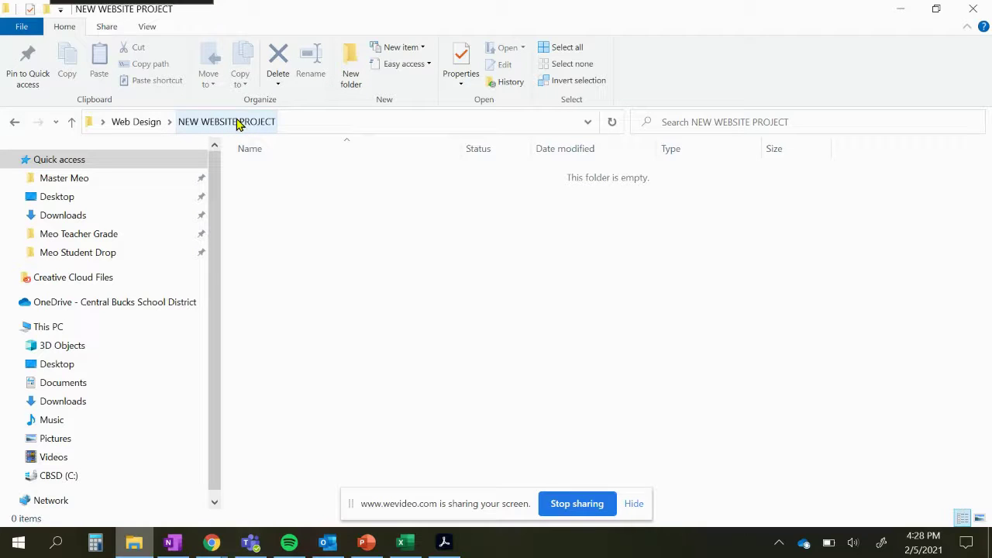
{"action": "left_click", "coordinate": [352, 65]}
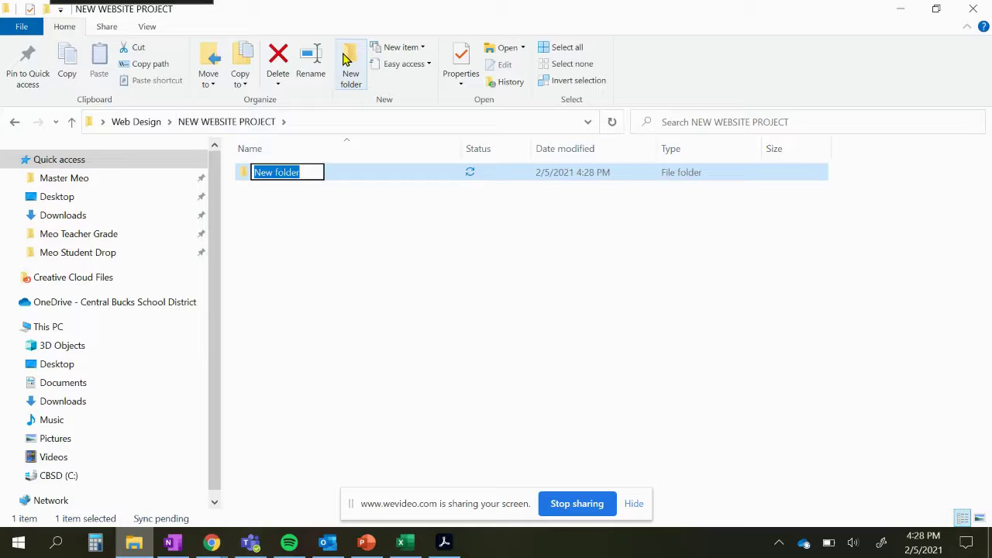
{"action": "type", "text": "documents"}
{"action": "key", "text": "Return"}
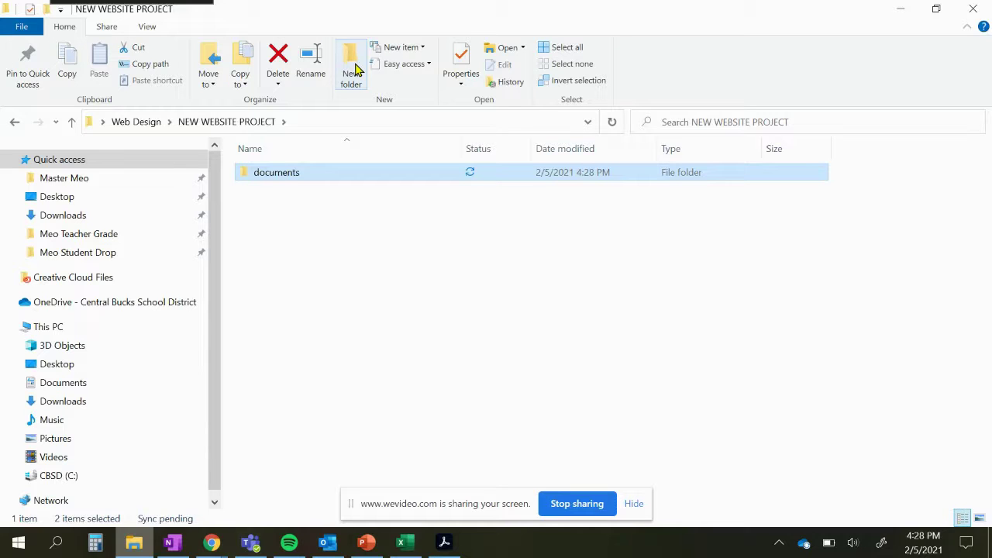
Add two more subfolders named images and media to the NEW WEBSITE PROJECT folder.
{"action": "left_click", "coordinate": [353, 68]}
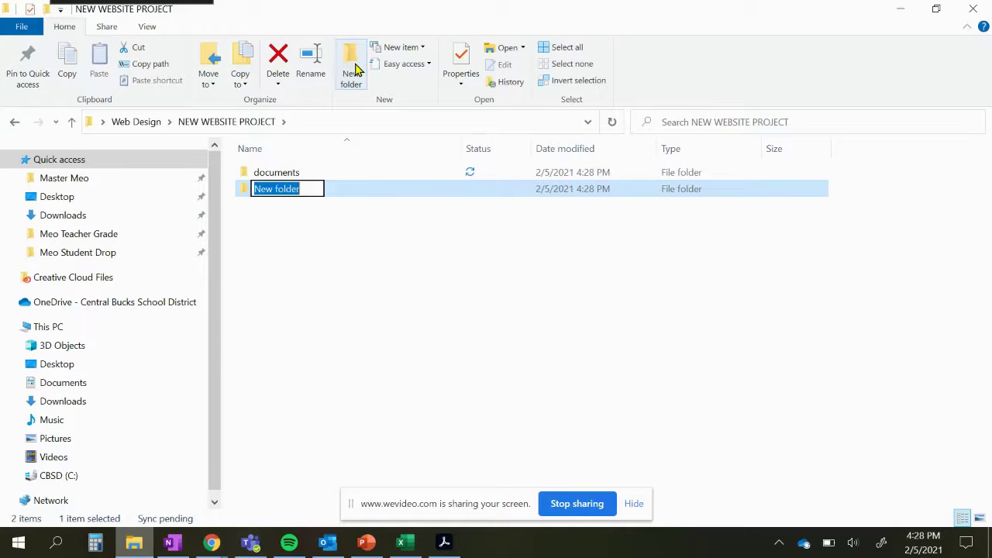
{"action": "type", "text": "images"}
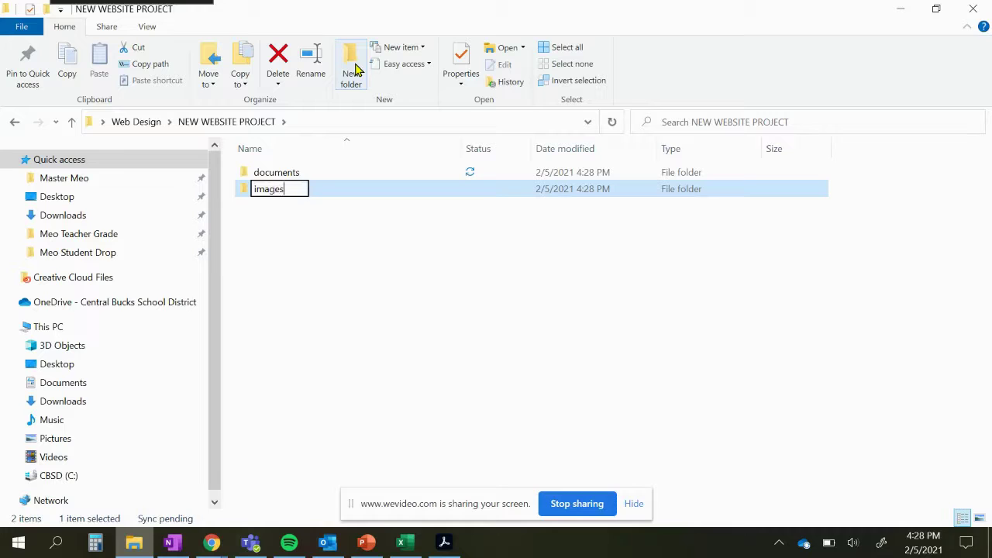
{"action": "key", "text": "Return"}
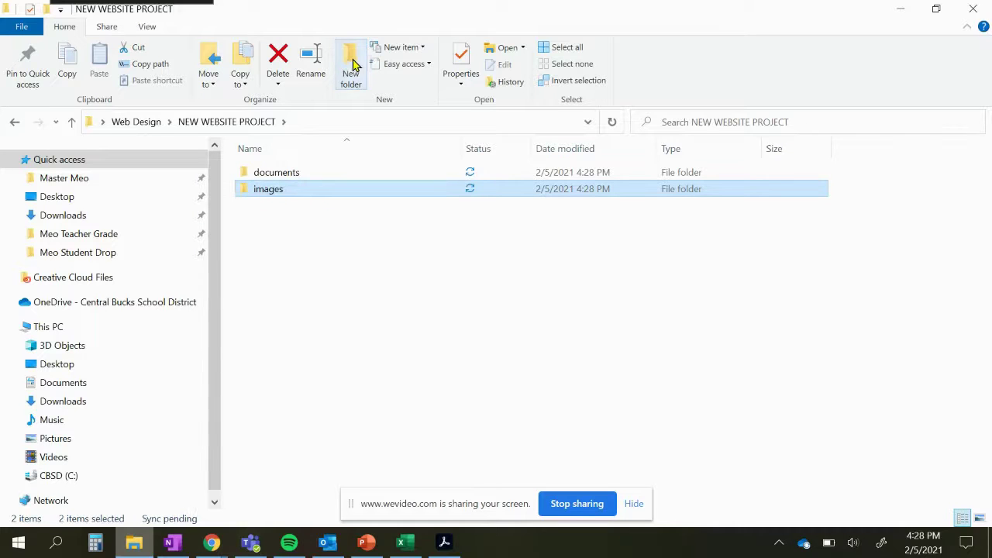
{"action": "left_click", "coordinate": [353, 67]}
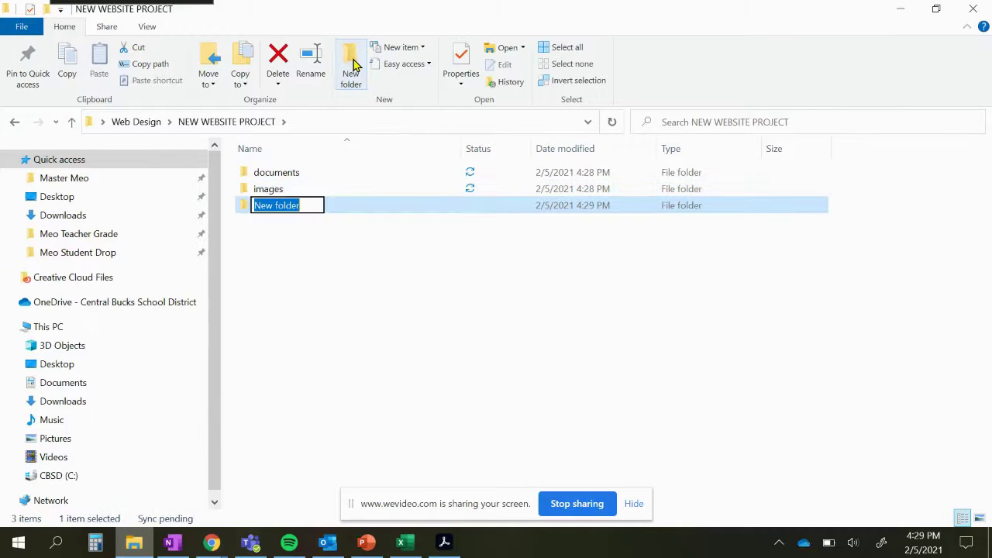
{"action": "type", "text": "media"}
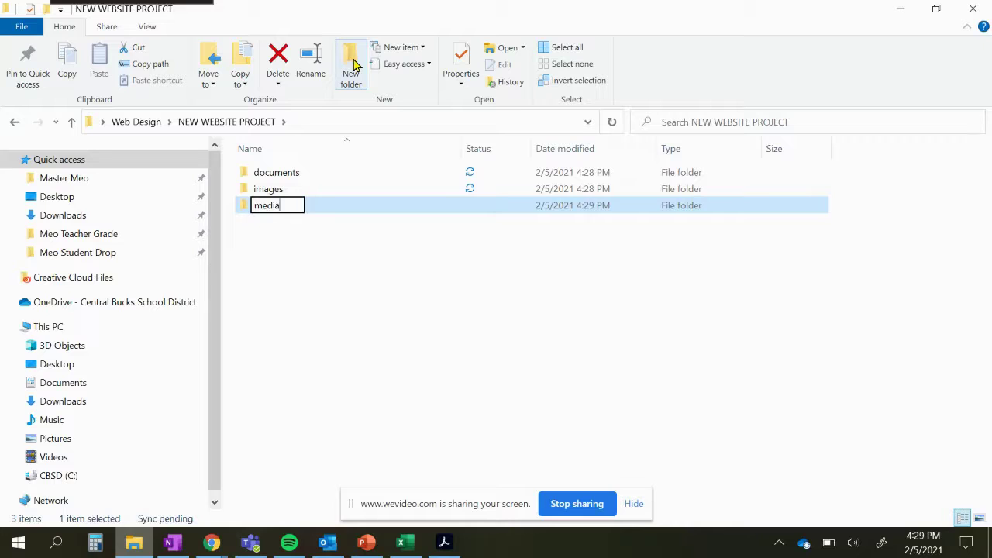
{"action": "key", "text": "Return"}
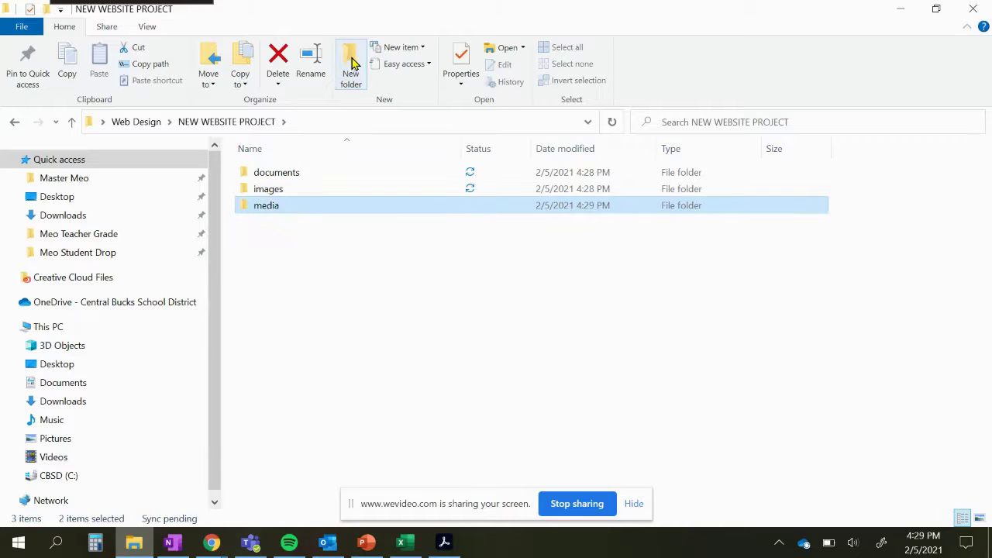
Add subfolders named styles and templates to the NEW WEBSITE PROJECT folder.
{"action": "left_click", "coordinate": [348, 66]}
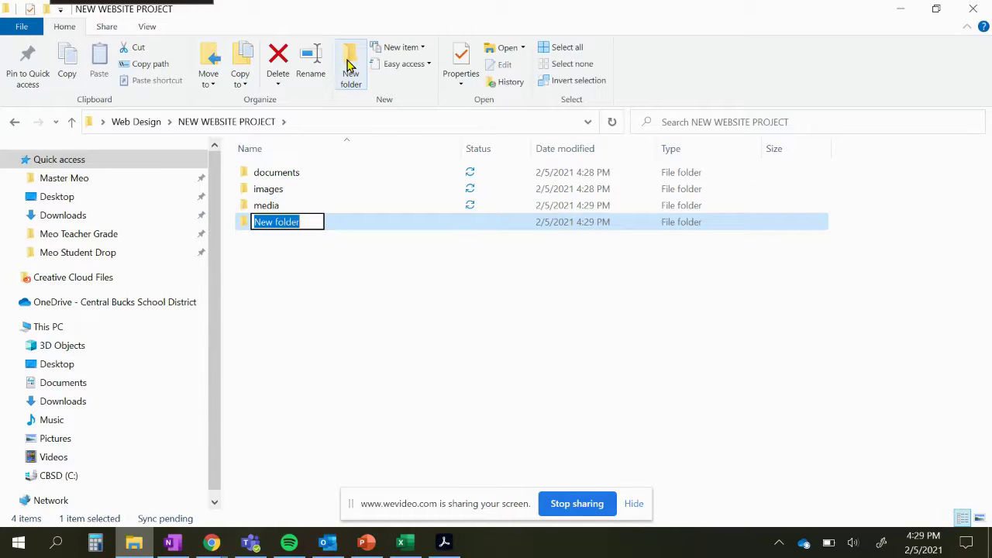
{"action": "type", "text": "styles"}
{"action": "key", "text": "Return"}
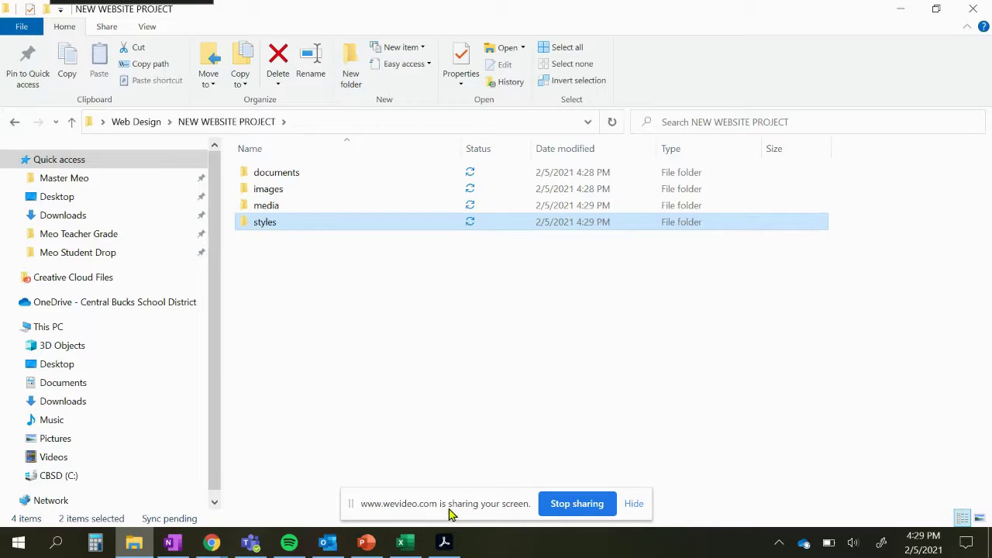
{"action": "left_click", "coordinate": [348, 69]}
{"action": "type", "text": "templates"}
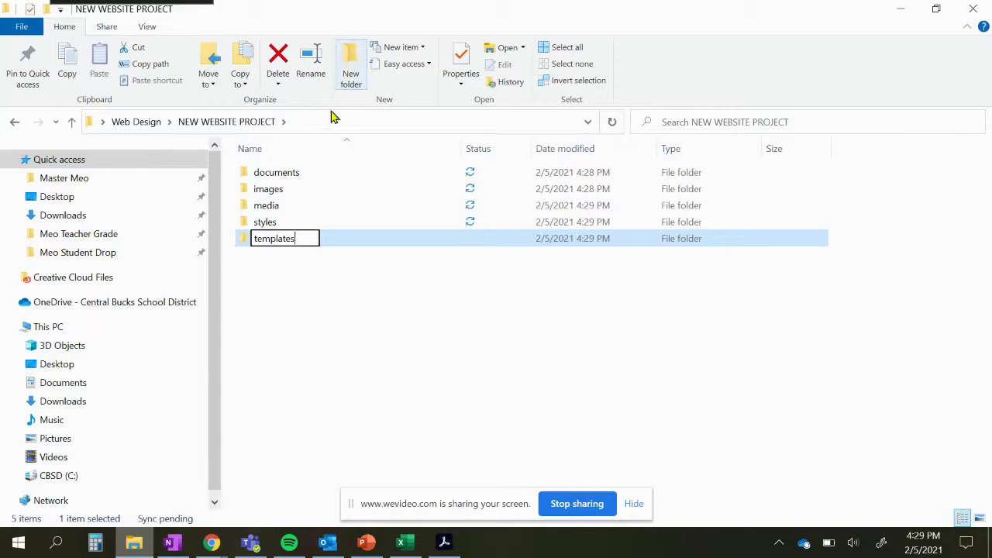
{"action": "left_click", "coordinate": [326, 332]}
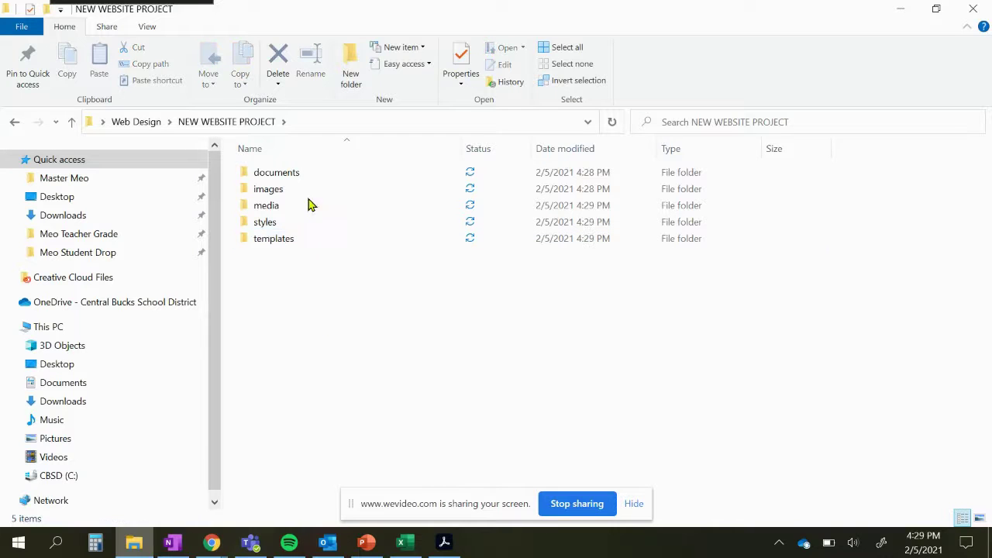
Review the NEW WEBSITE PROJECT folder's contents and its place within Web Design, ending in the Web Design folder.
{"action": "left_click", "coordinate": [233, 124]}
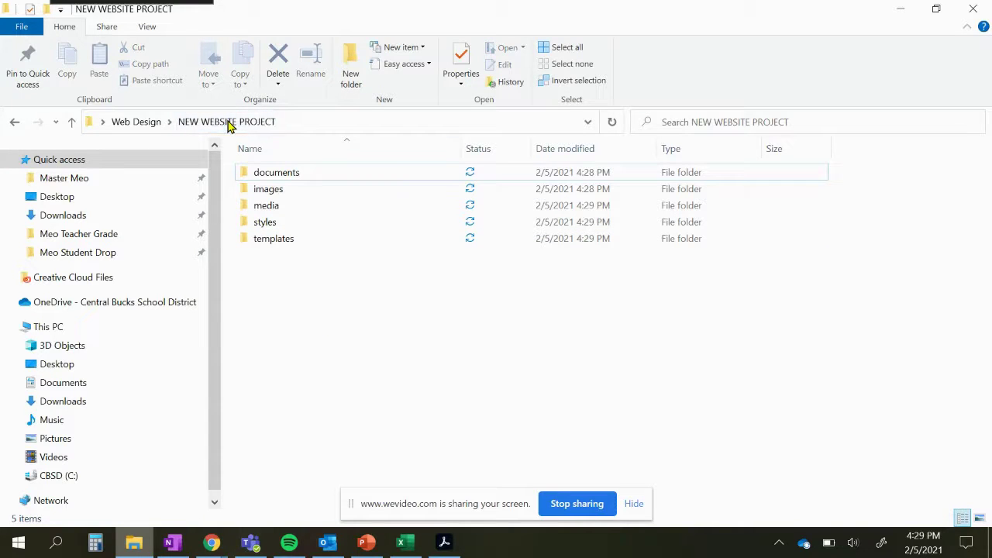
{"action": "left_click", "coordinate": [222, 124]}
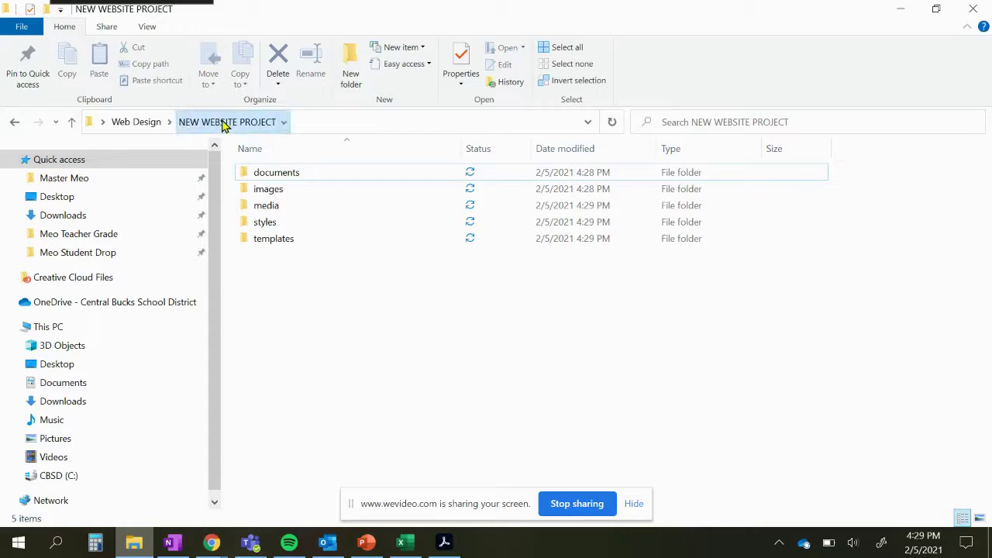
{"action": "left_click", "coordinate": [149, 121]}
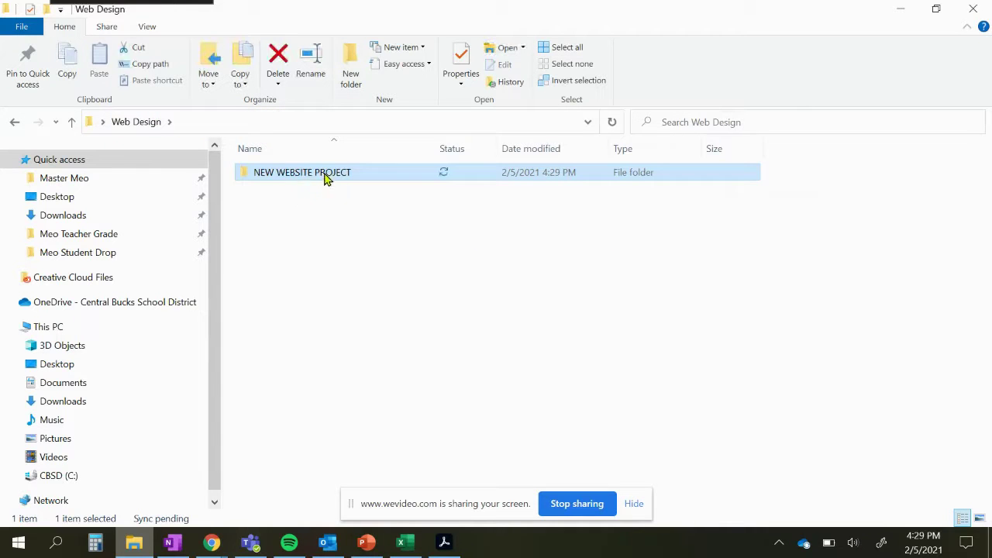
{"action": "double_click", "coordinate": [295, 175]}
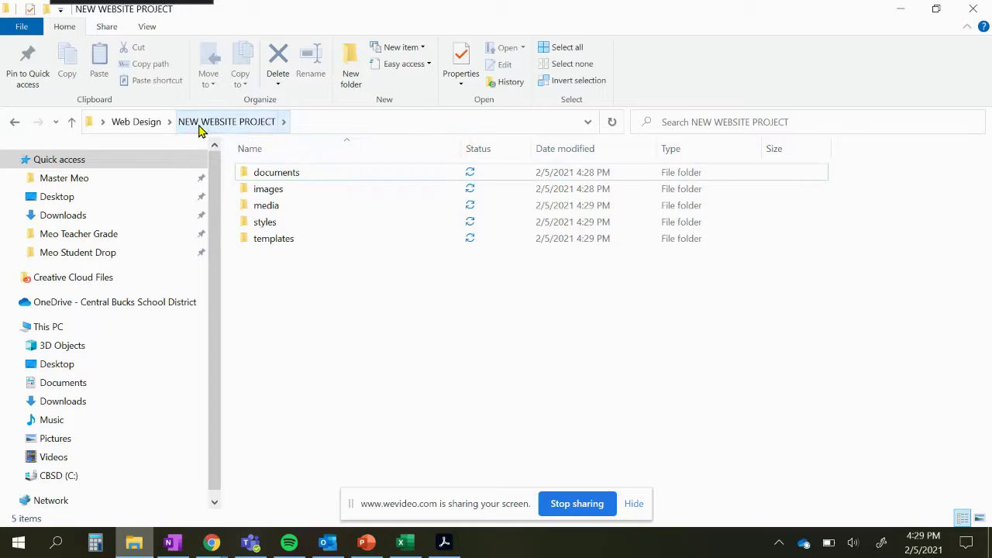
{"action": "left_click", "coordinate": [155, 124]}
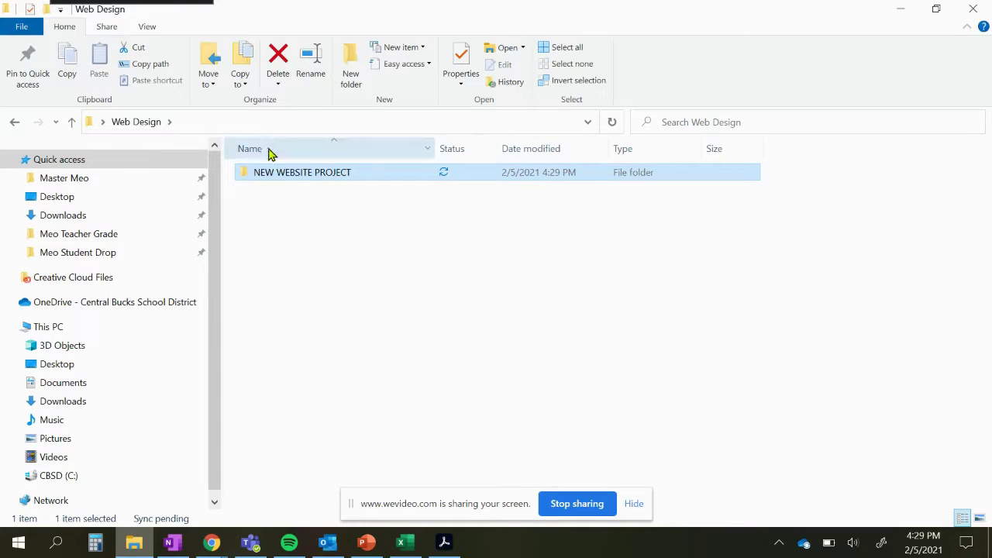
Duplicate the NEW WEBSITE PROJECT folder within Web Design and rename the copy freelance.
{"action": "left_click", "coordinate": [76, 63]}
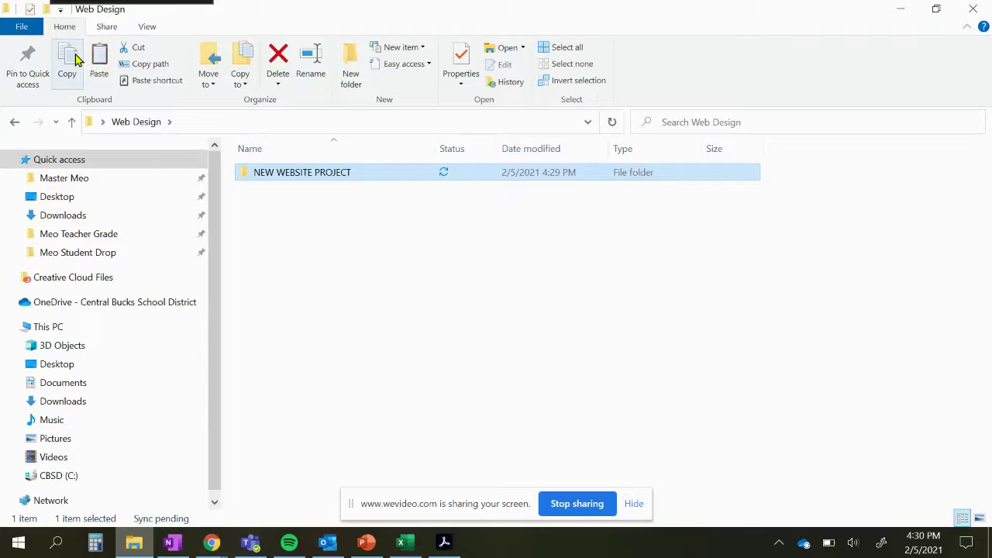
{"action": "left_click", "coordinate": [324, 231]}
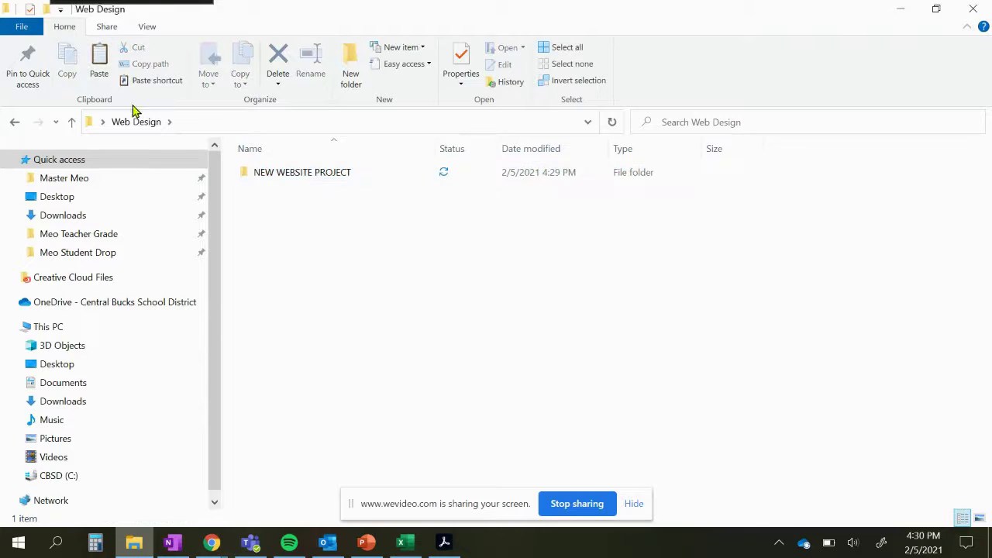
{"action": "left_click", "coordinate": [102, 61]}
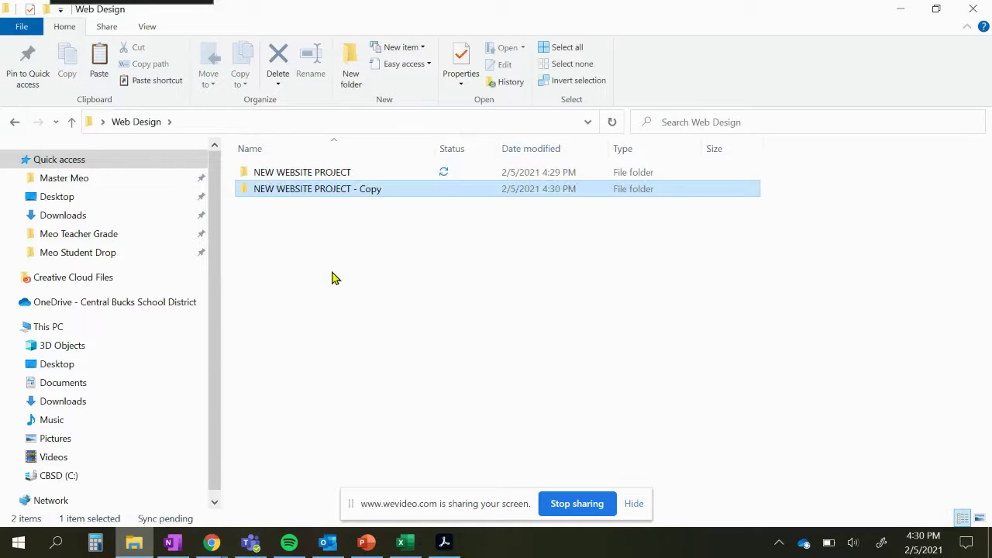
{"action": "left_click", "coordinate": [335, 191]}
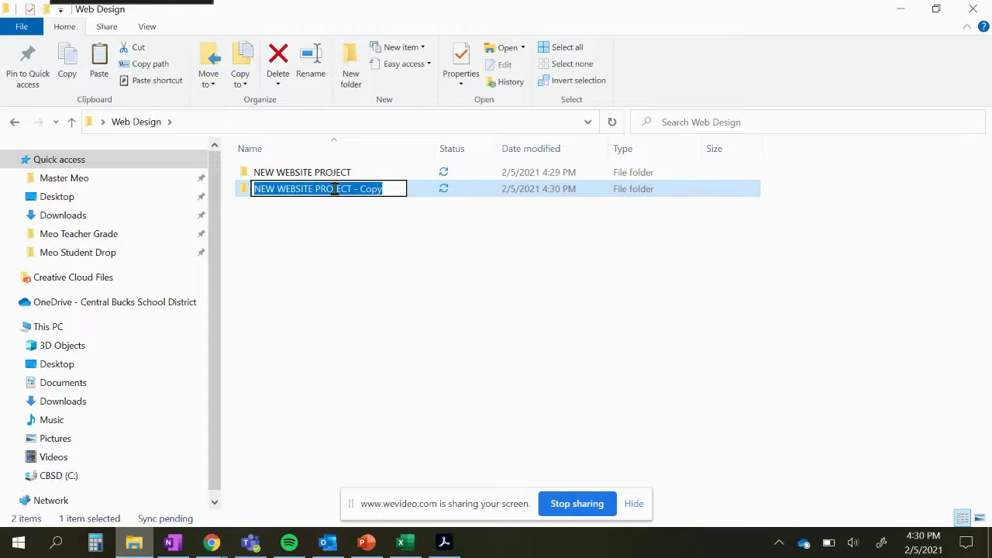
{"action": "type", "text": "freelance"}
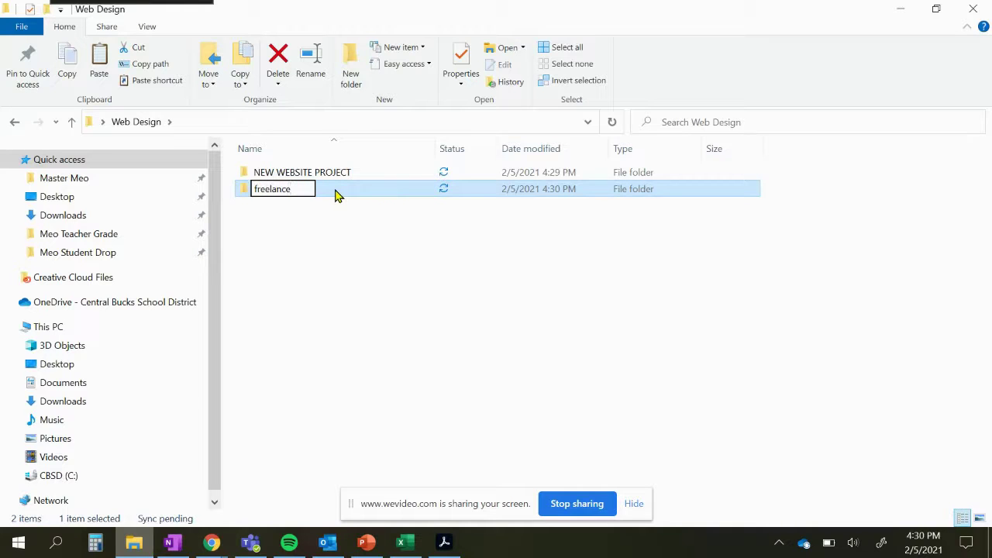
{"action": "left_click", "coordinate": [285, 215]}
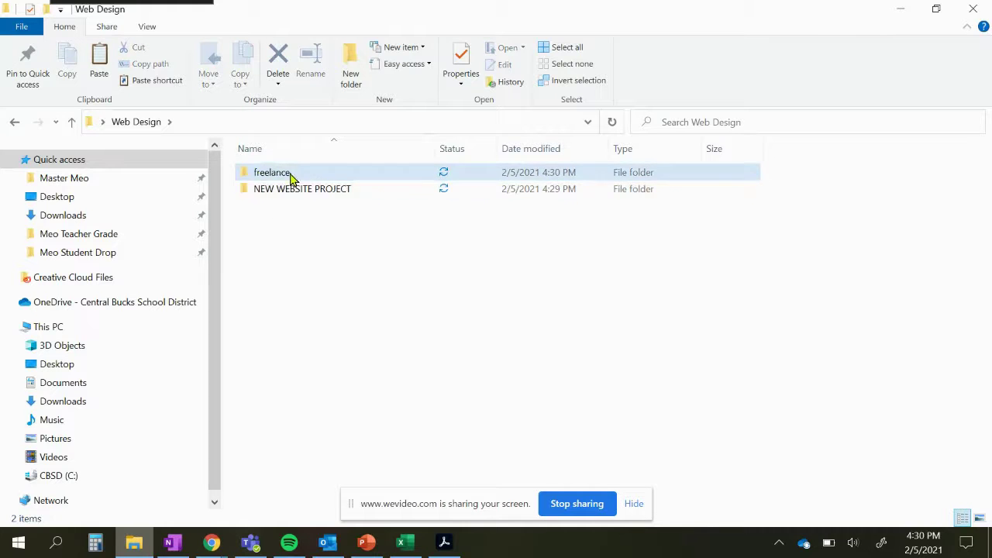
Inspect the subfolders inside the freelance folder and return to the Web Design folder.
{"action": "double_click", "coordinate": [282, 173]}
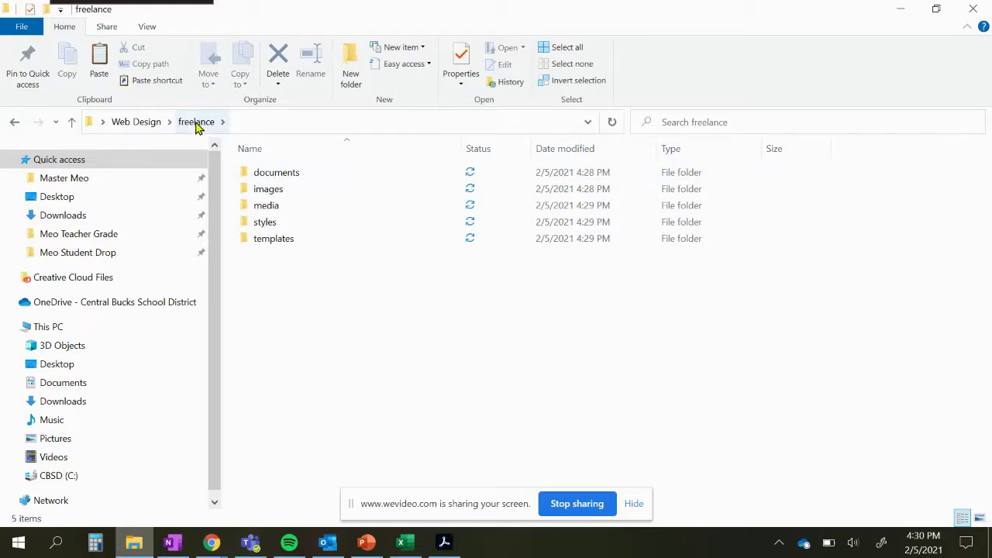
{"action": "left_click", "coordinate": [143, 123]}
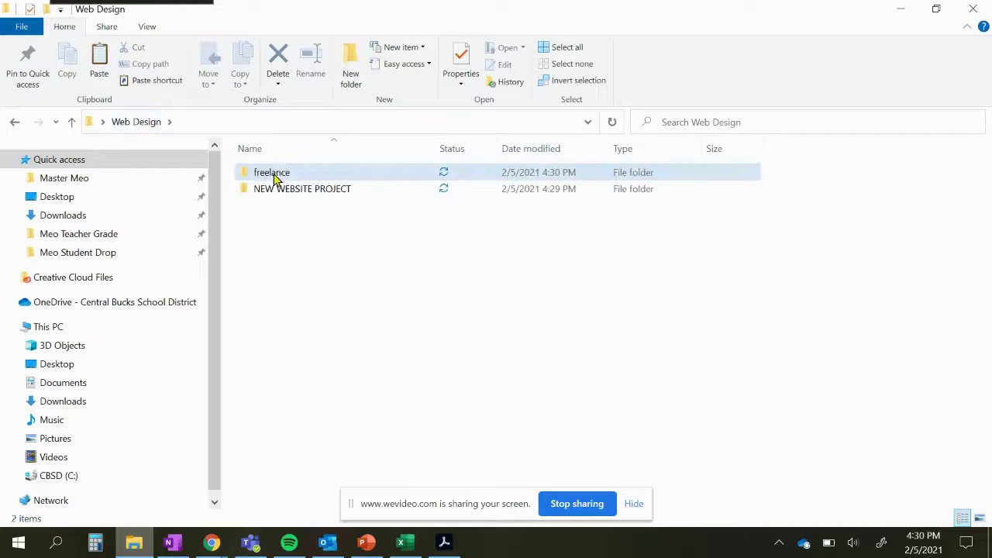
{"action": "double_click", "coordinate": [273, 175]}
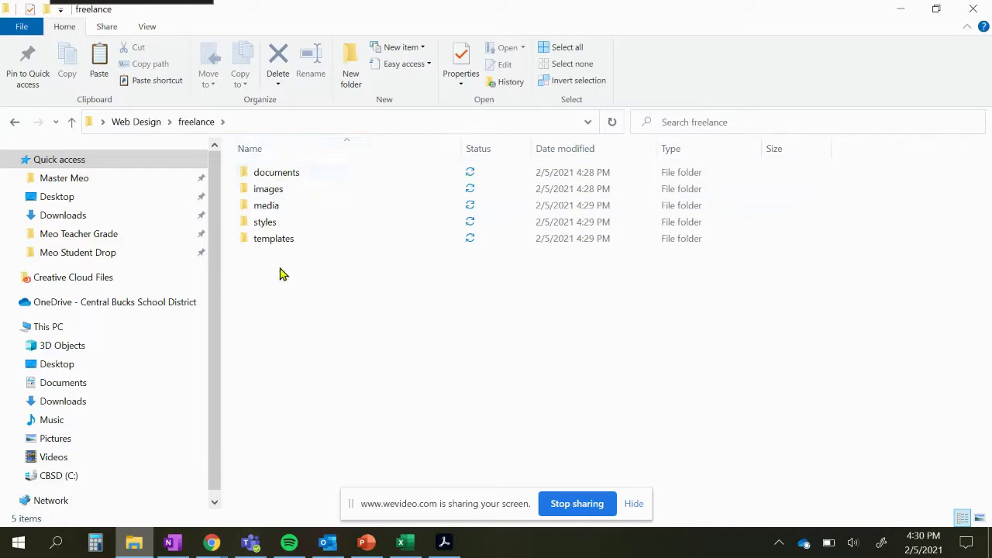
{"action": "left_click", "coordinate": [137, 122]}
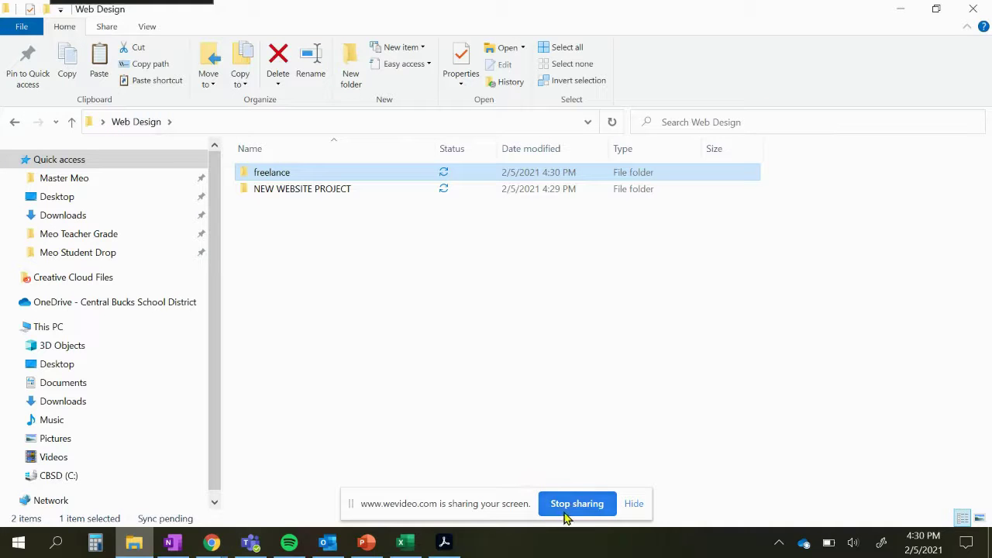